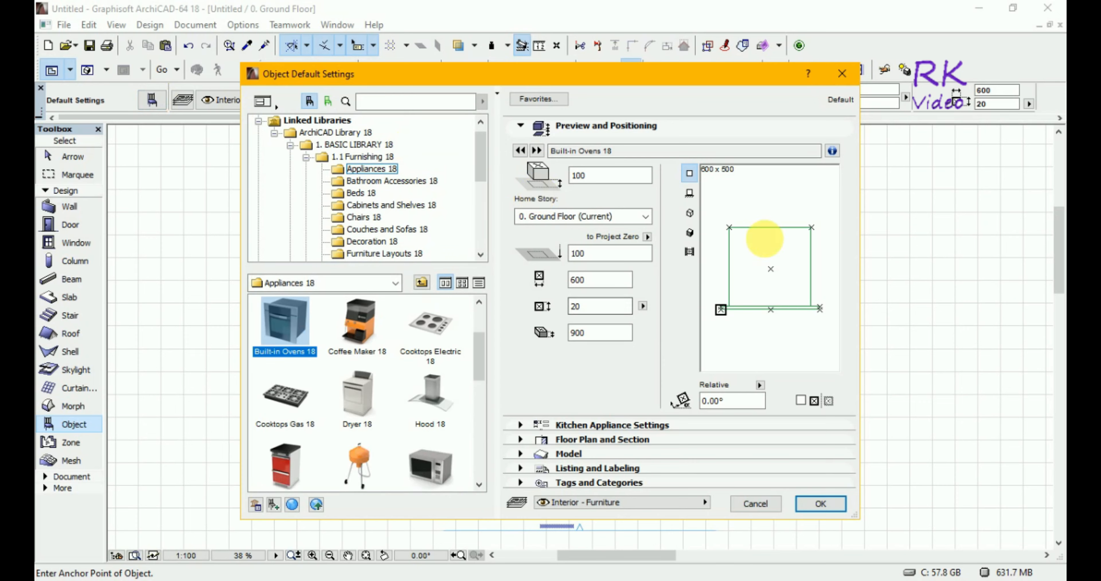
Step: Show the Built-in Ovens 18 preview as a shaded 3D view and rotate the object to 135.00°
click(690, 232)
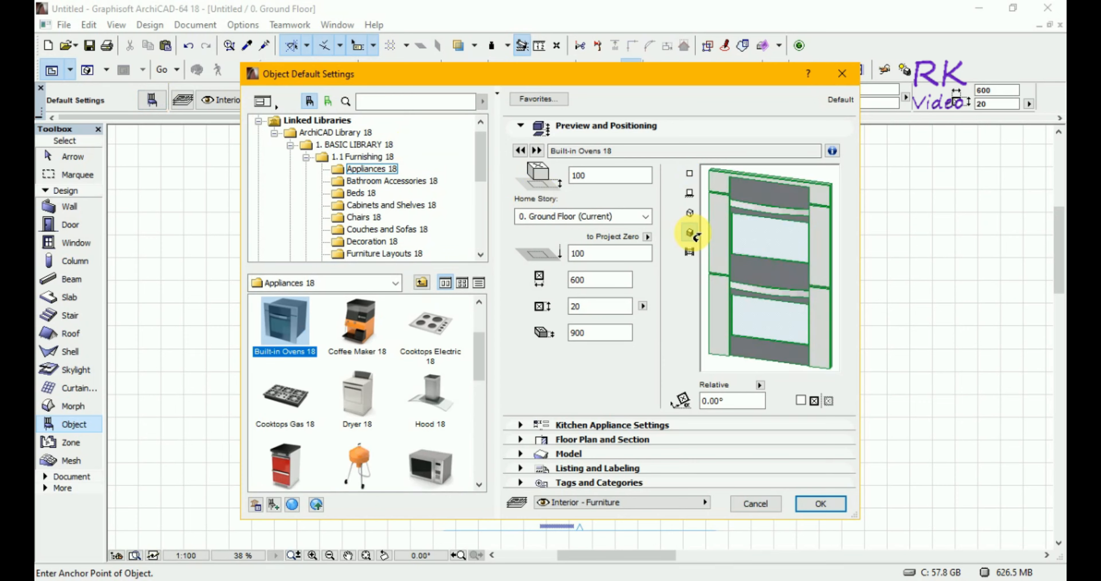
click(823, 208)
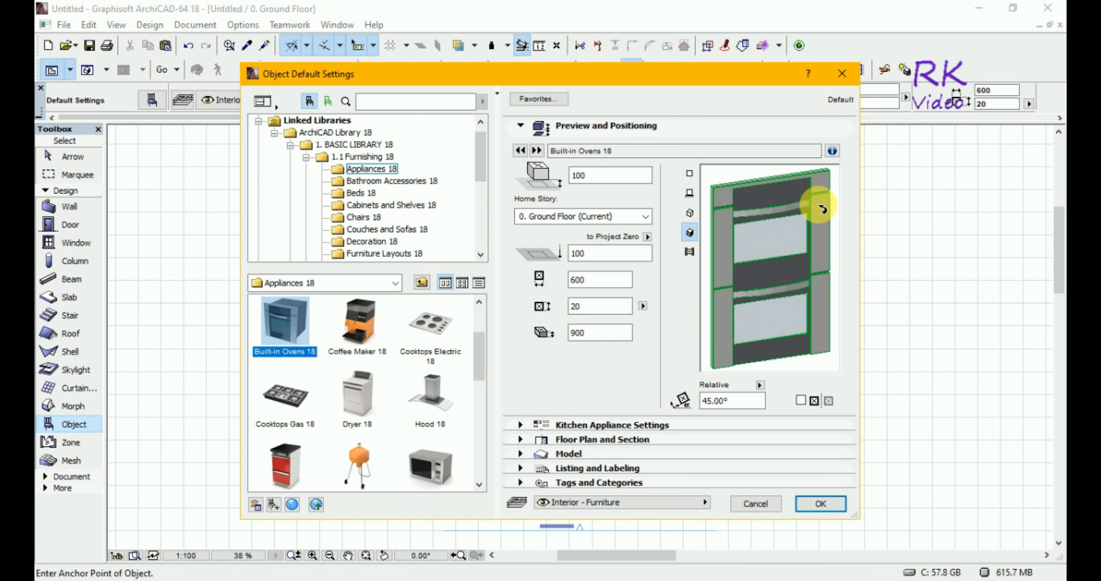
click(824, 209)
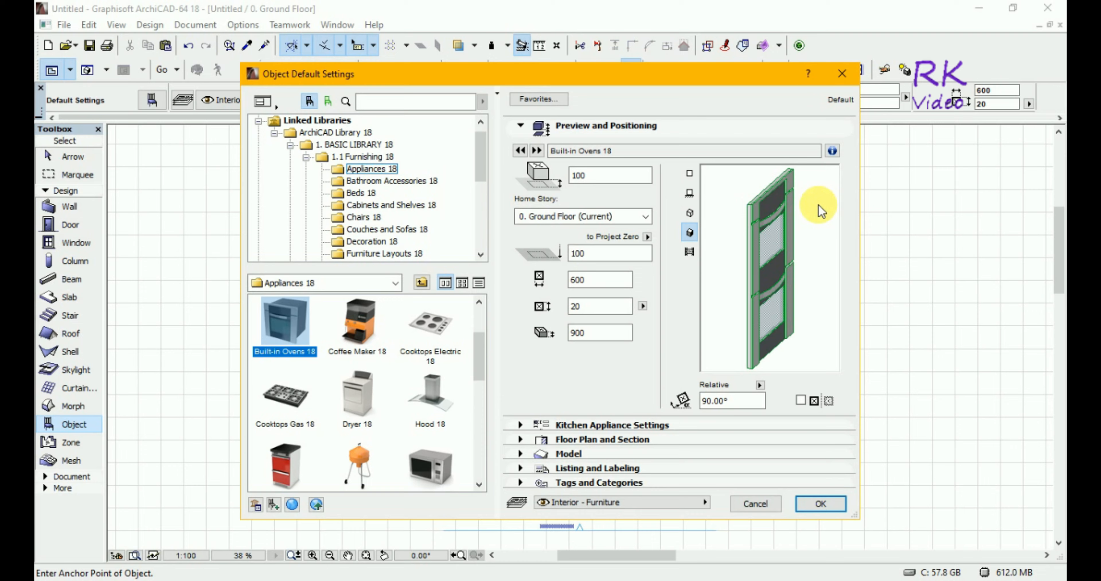
click(822, 210)
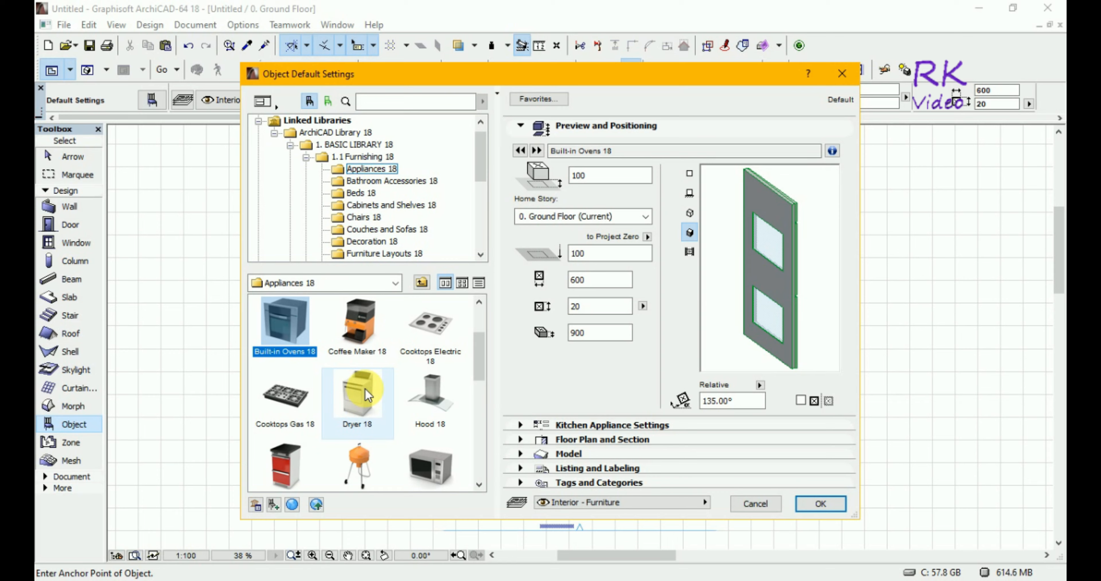
Step: Preview the Coffee Maker 18 and Cooktops Gas 18 objects from the Appliances 18 library folder
click(363, 327)
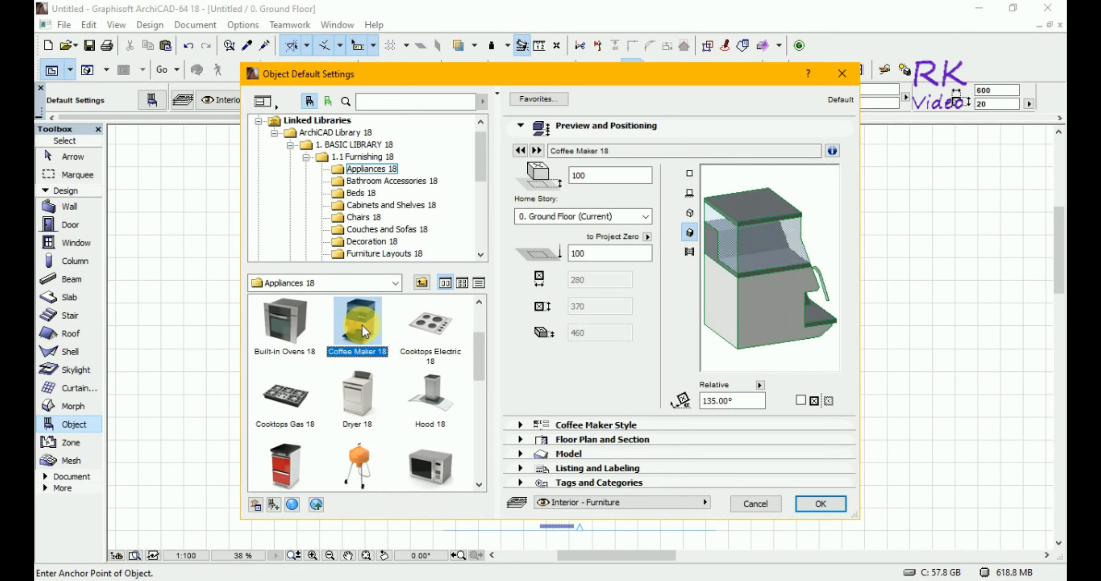
click(833, 506)
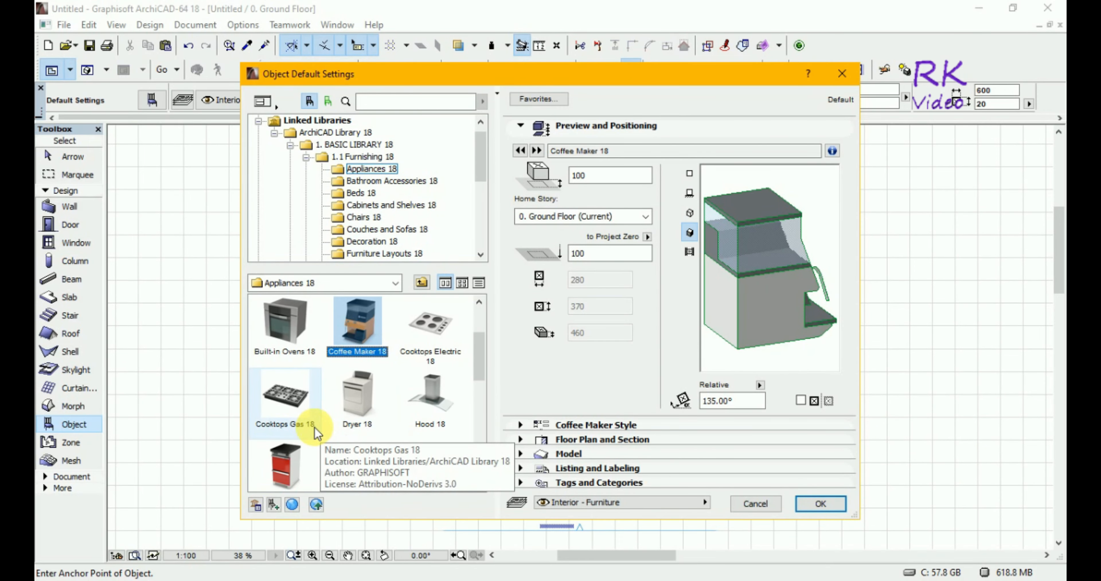
click(295, 411)
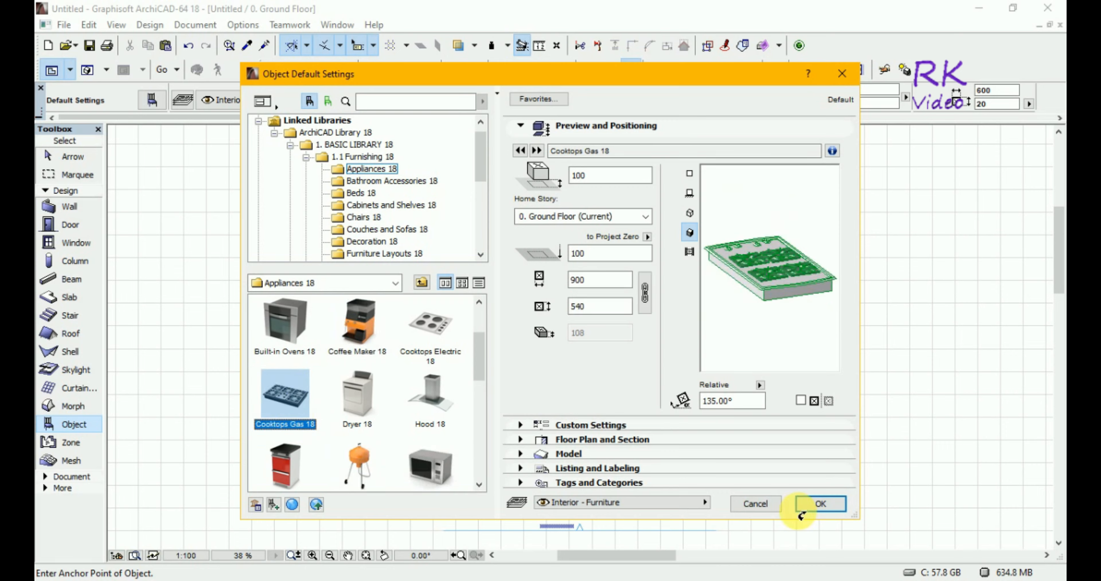
Step: Choose the Microwave Oven 18 object and place it on the ground floor plan, near the lower end of the west elevation marker
click(438, 470)
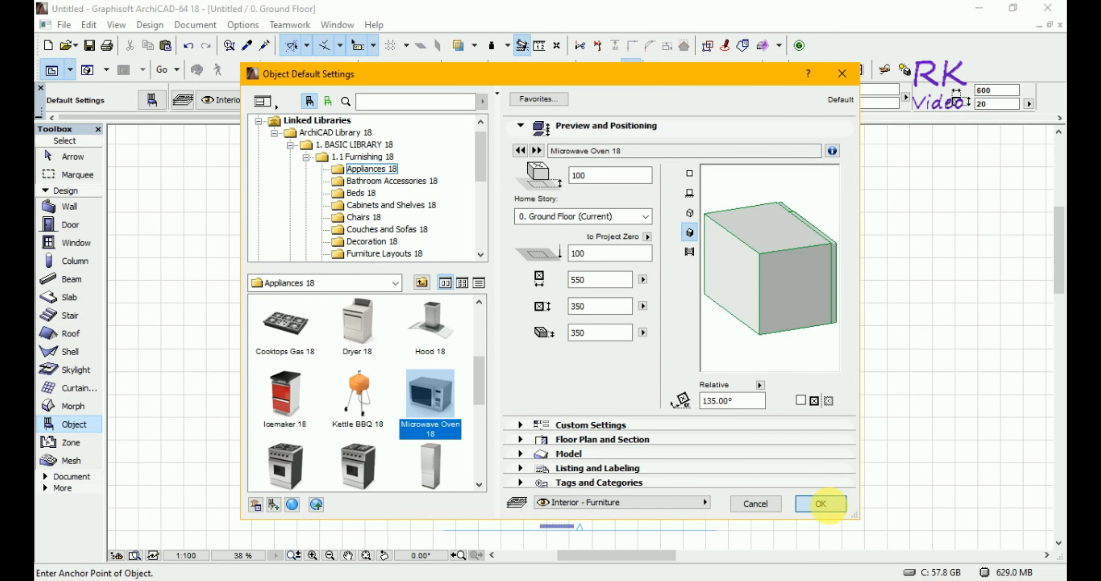
click(820, 504)
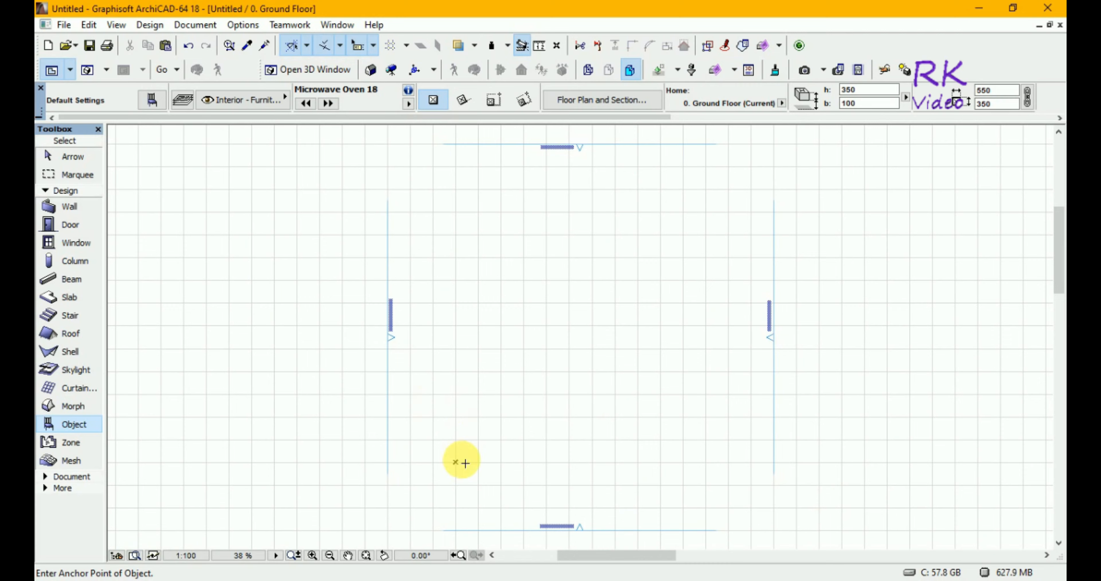
click(456, 462)
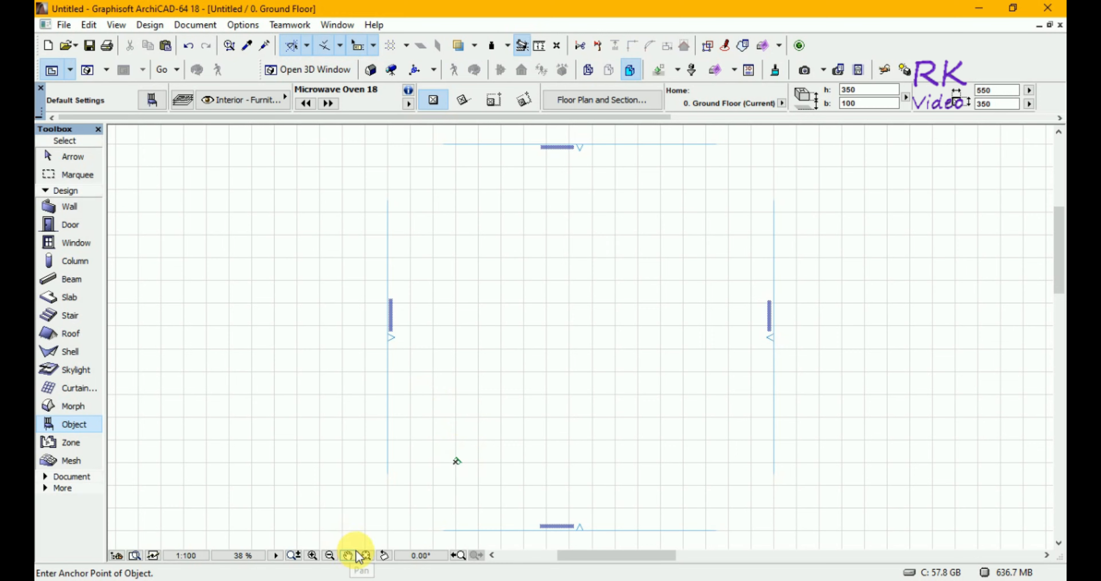
Step: Examine the placed microwave oven up close in plan and from its front and sides in the 3D window
click(312, 555)
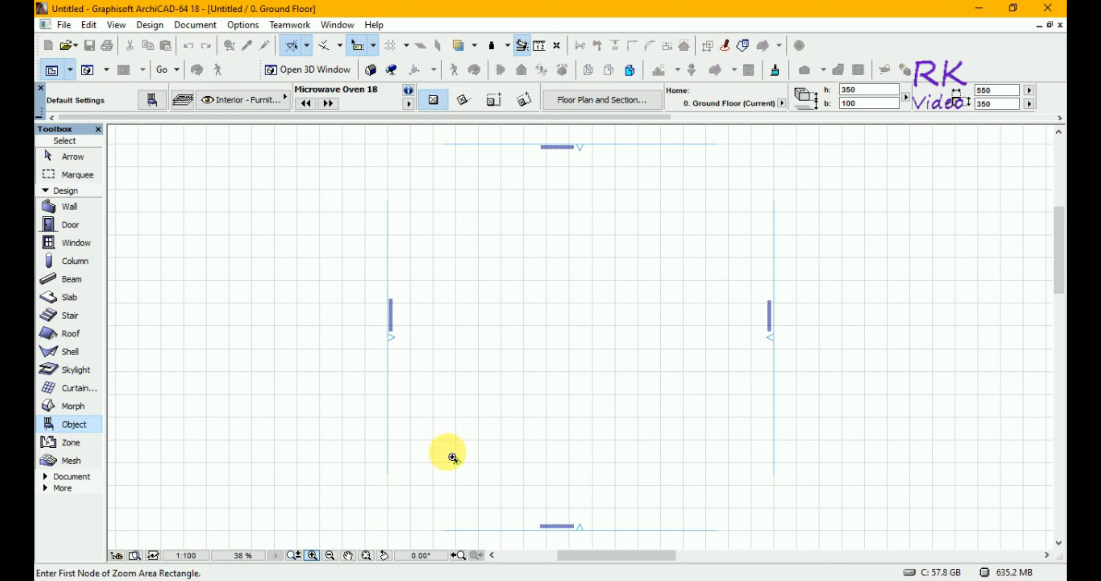
click(447, 453)
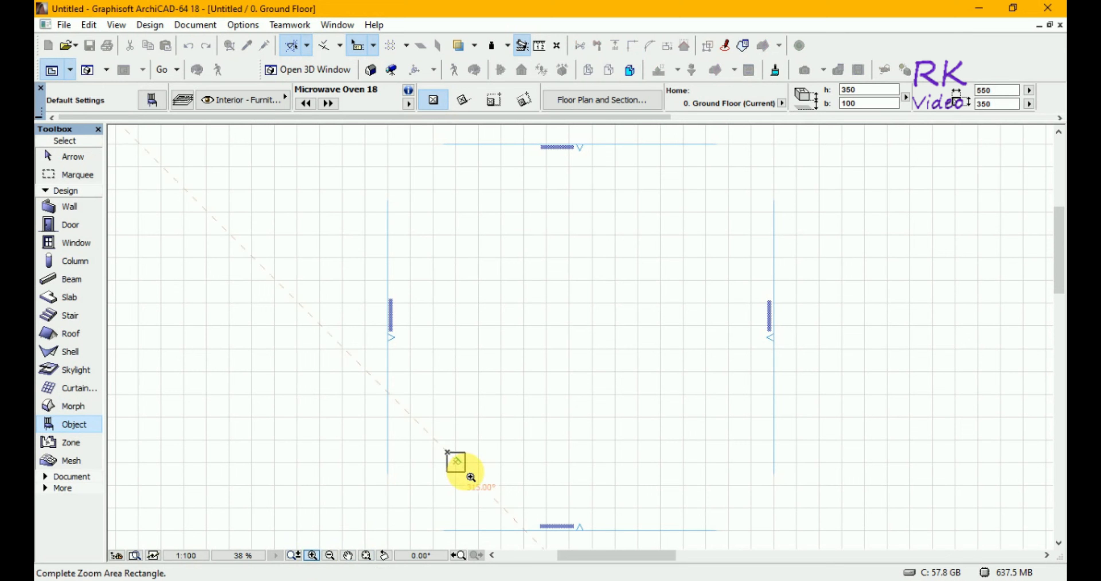
click(471, 477)
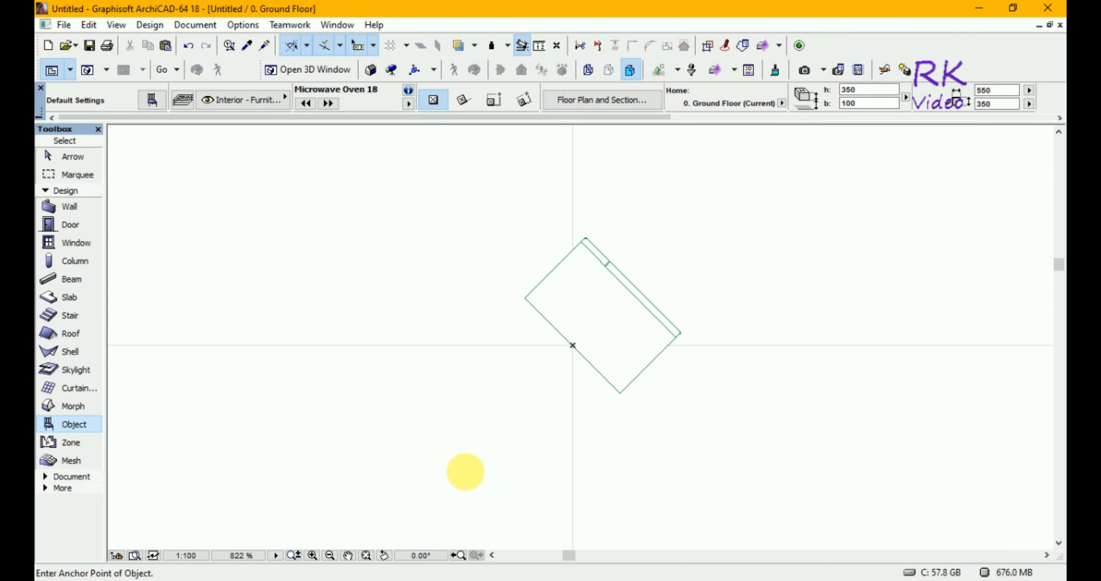
key(F3)
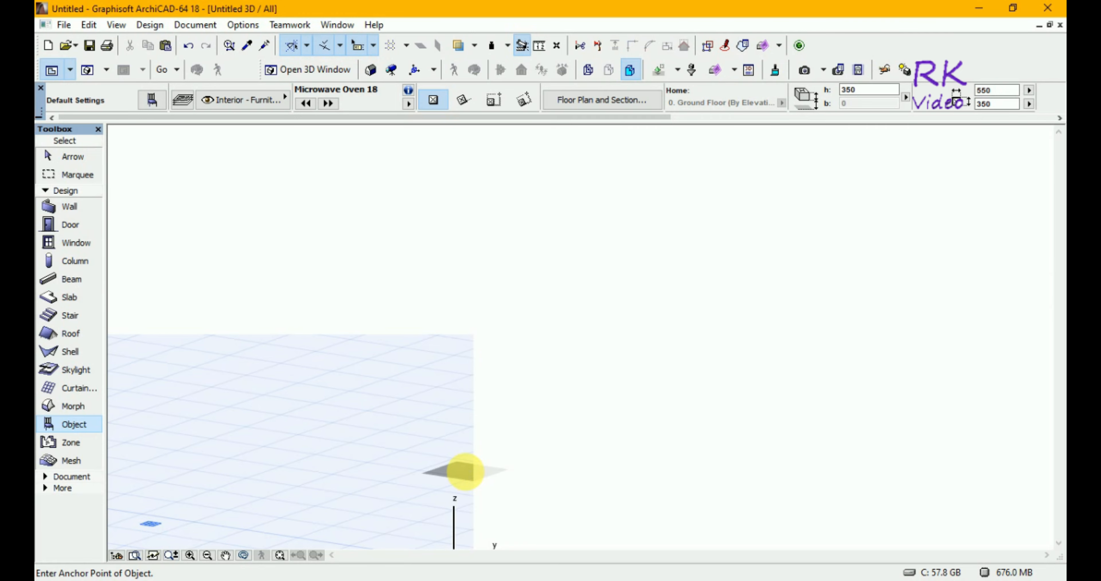
click(469, 475)
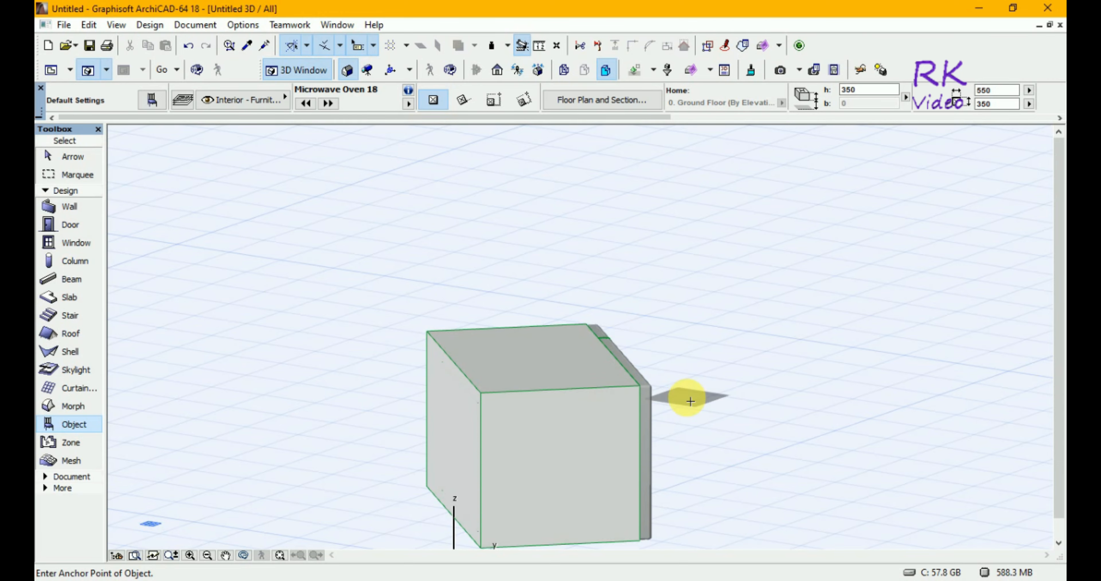
key(o)
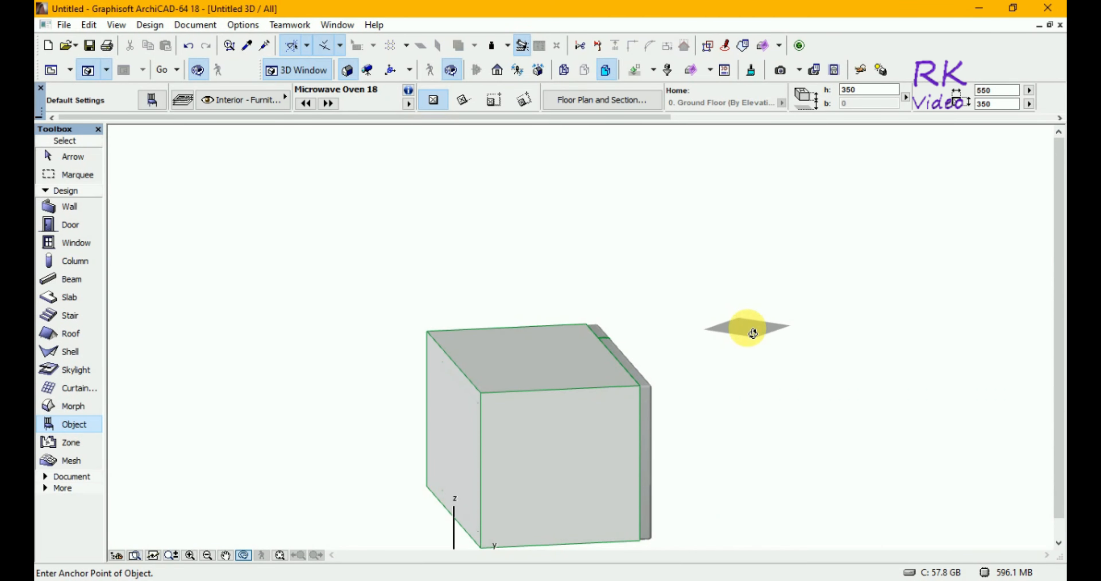
drag(750, 327, 233, 343)
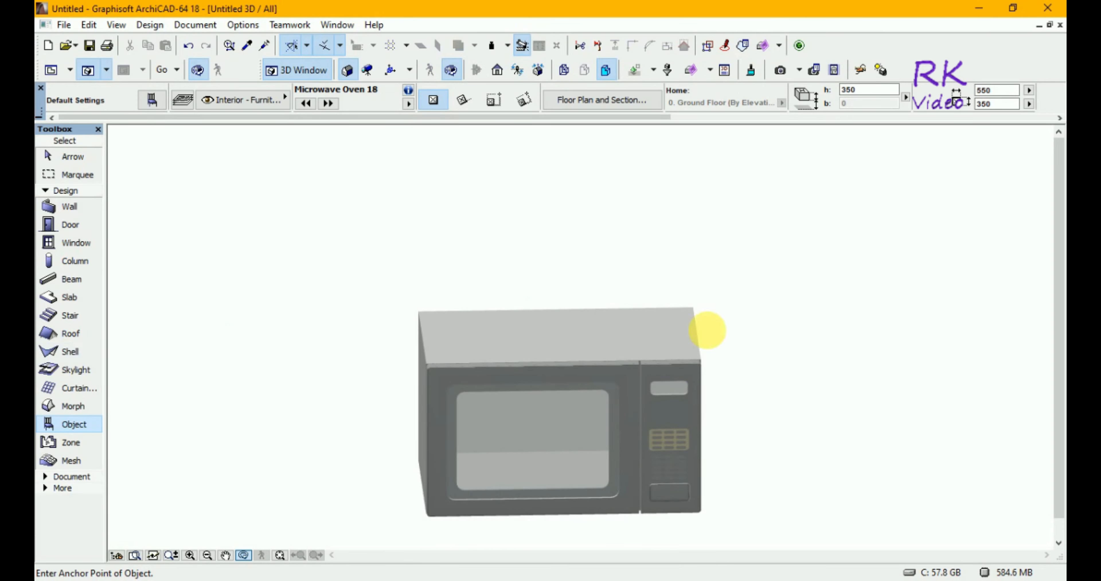
drag(740, 329, 556, 387)
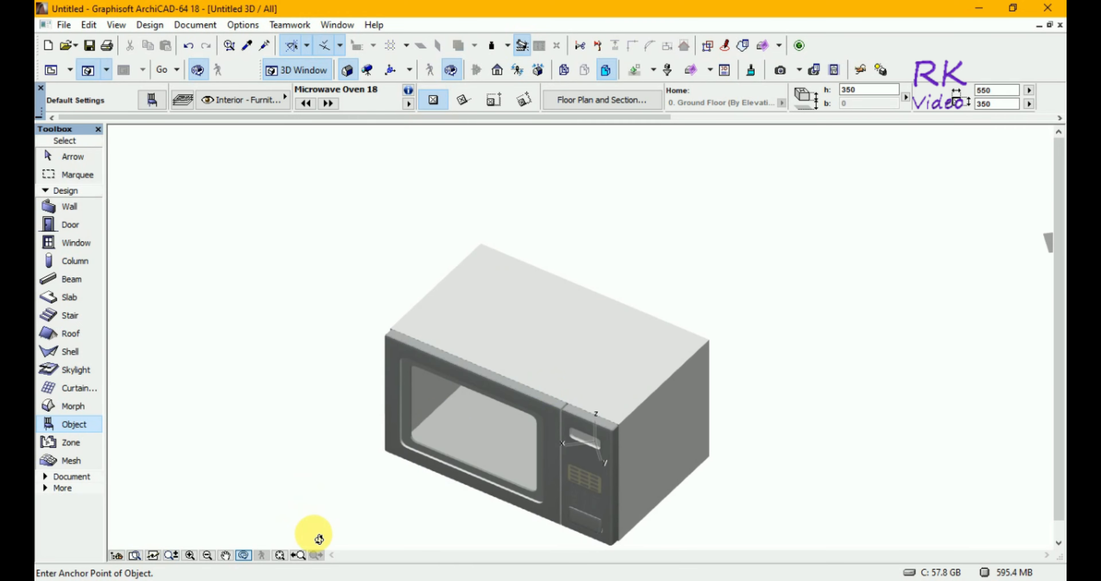
click(226, 555)
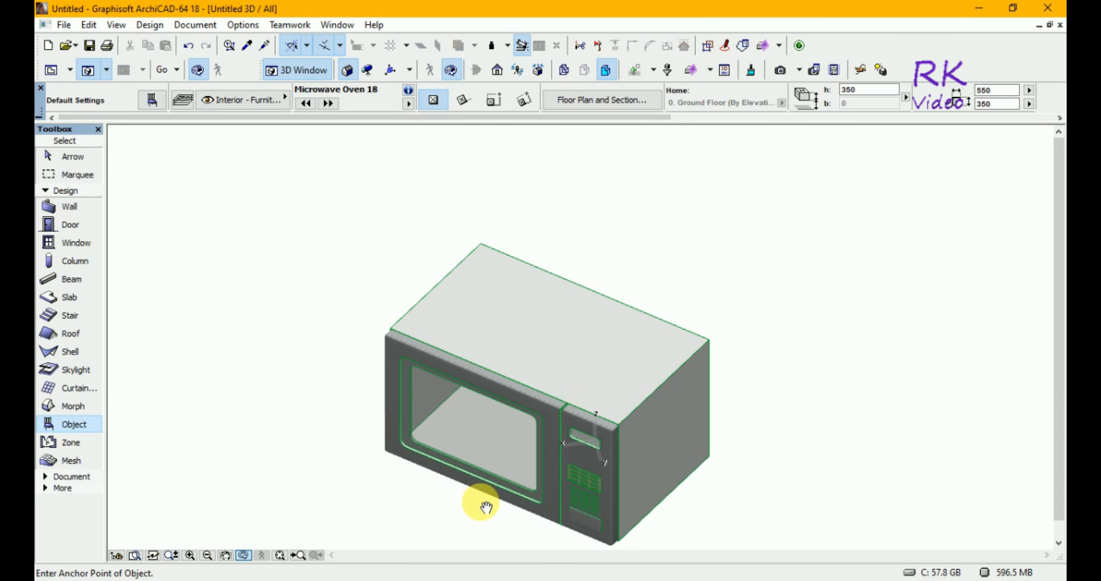
drag(487, 502, 536, 452)
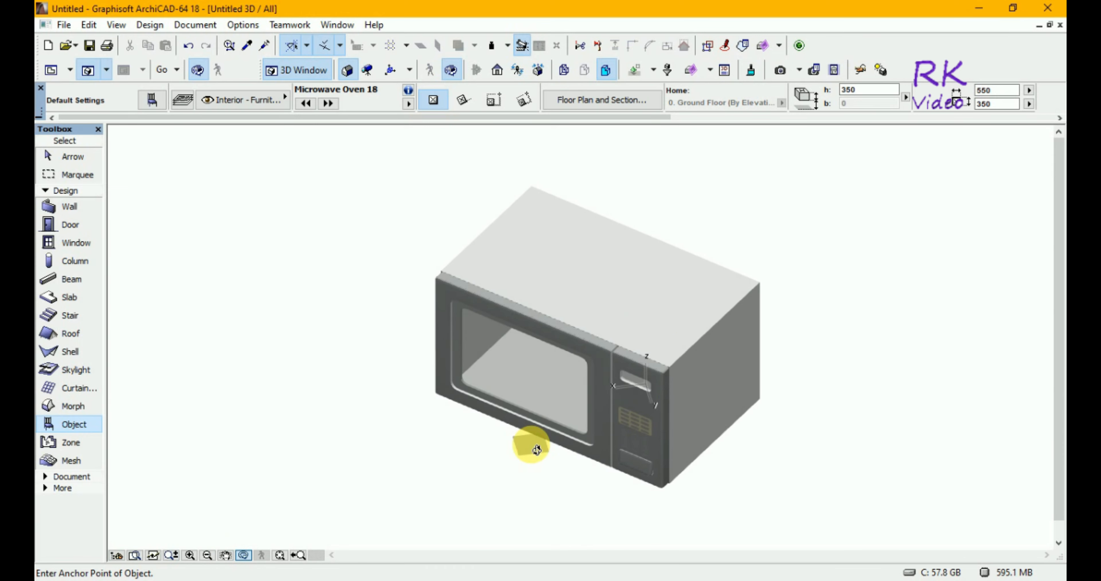
drag(574, 446, 598, 424)
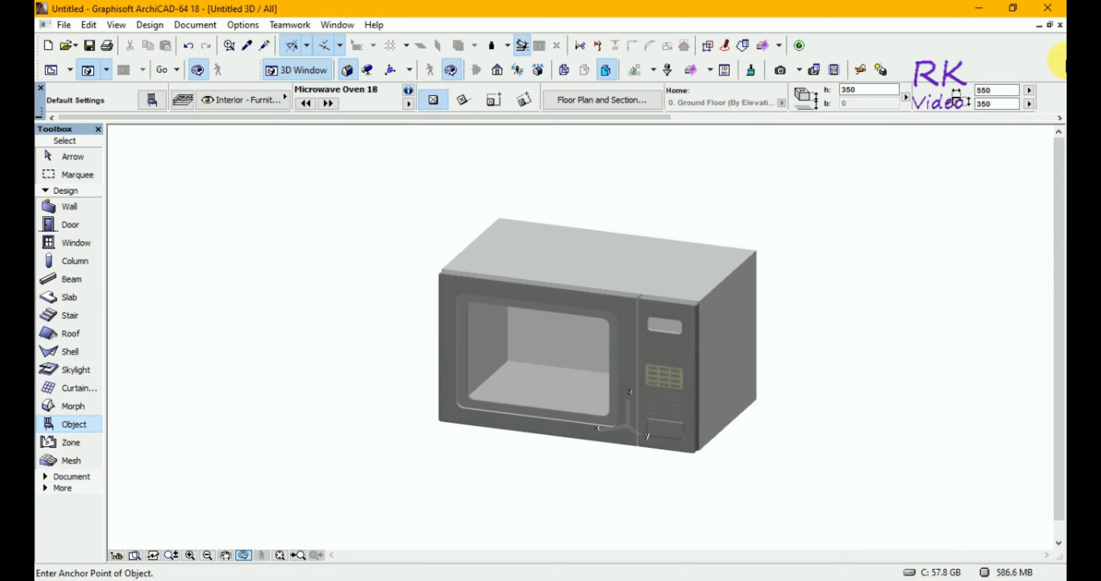
Step: Return to the ground floor plan, restore it to a smaller floating window and frame the microwave oven in it
key(F2)
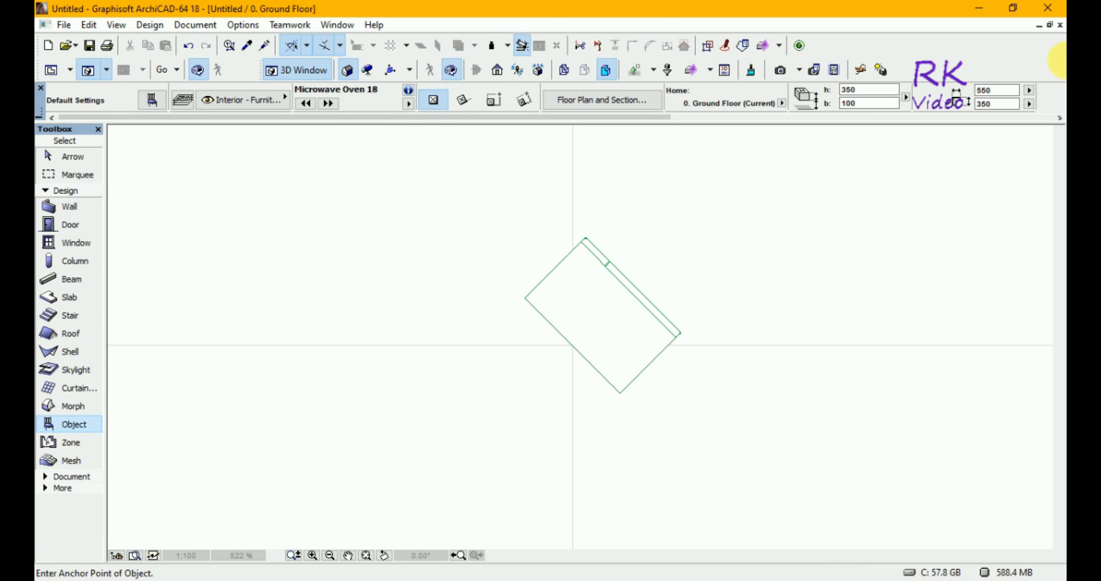
click(1049, 25)
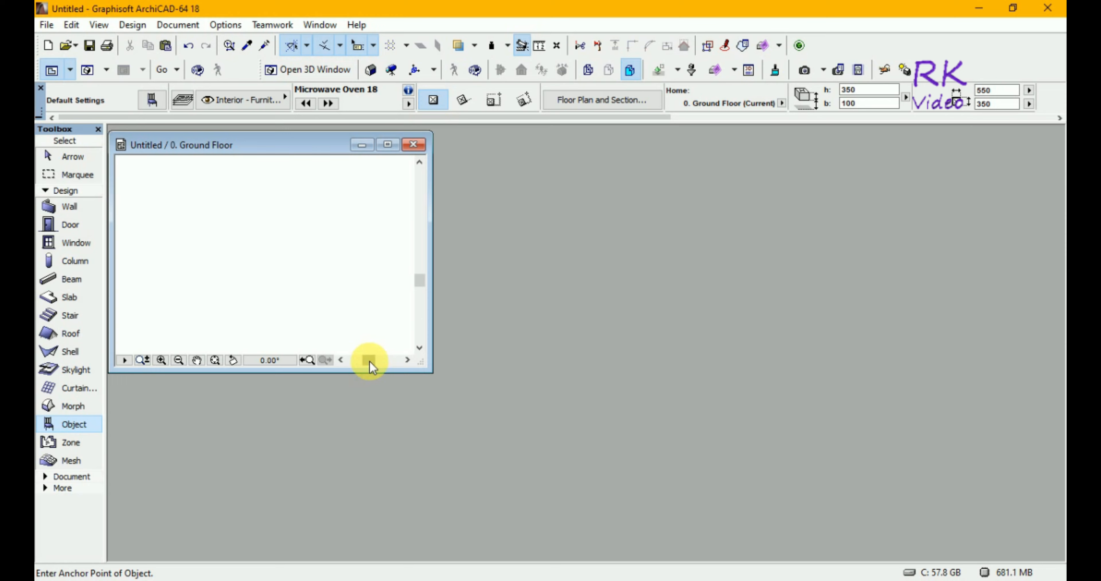
click(215, 360)
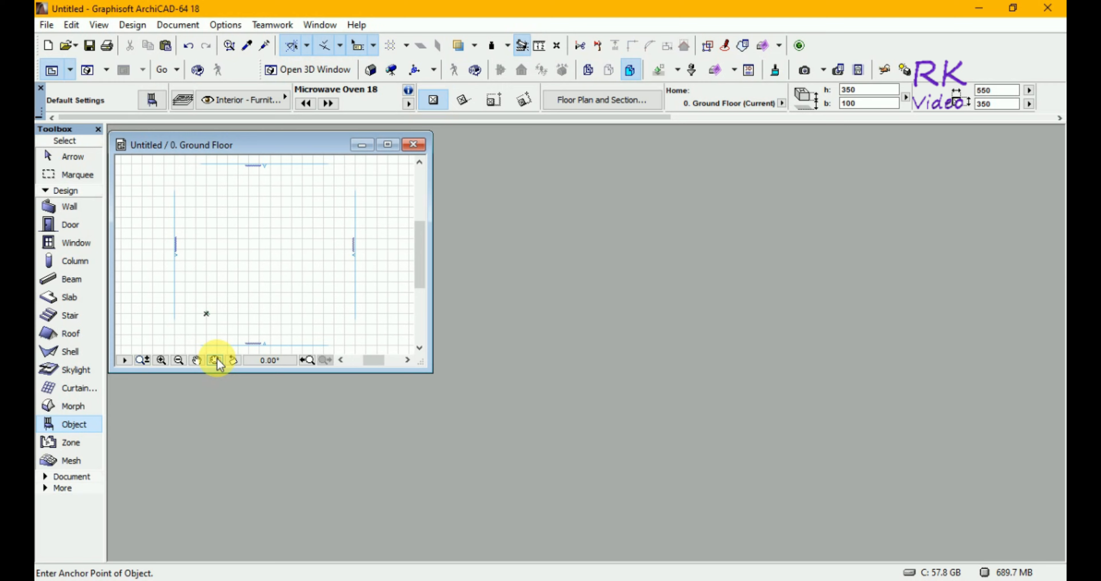
click(162, 359)
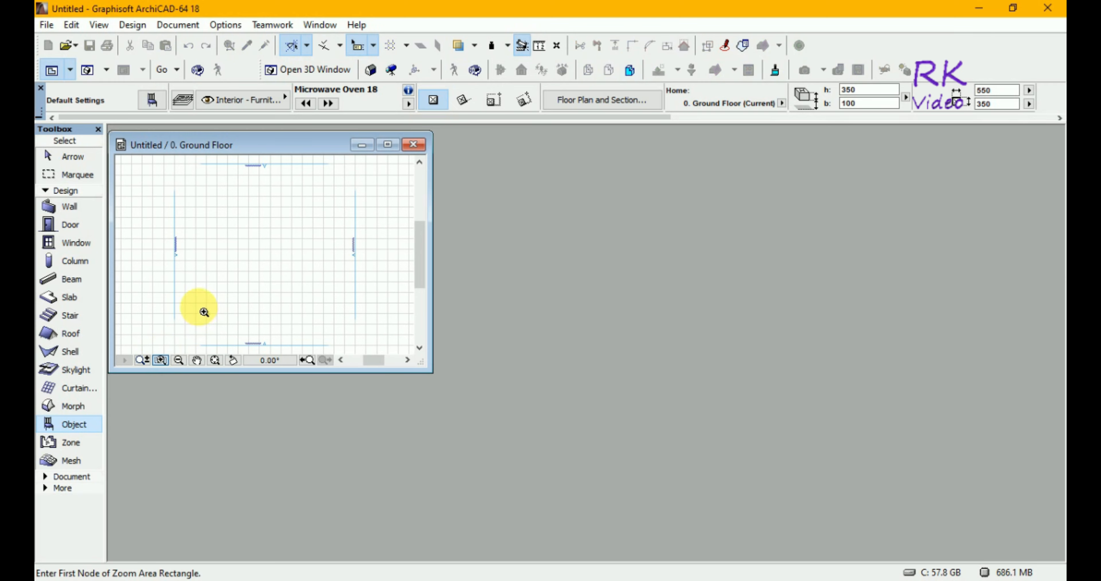
click(199, 307)
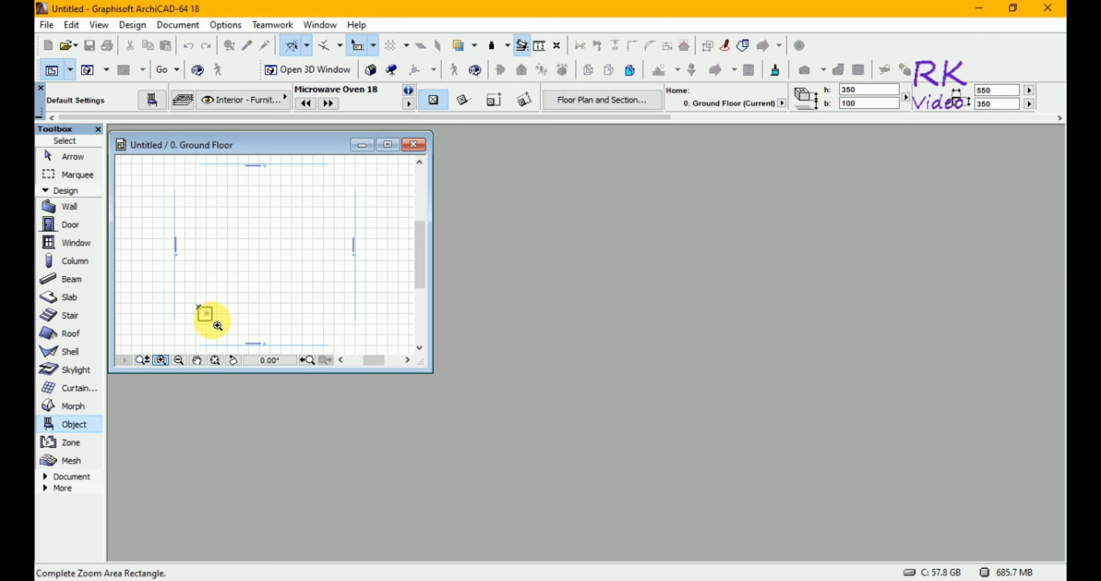
click(217, 325)
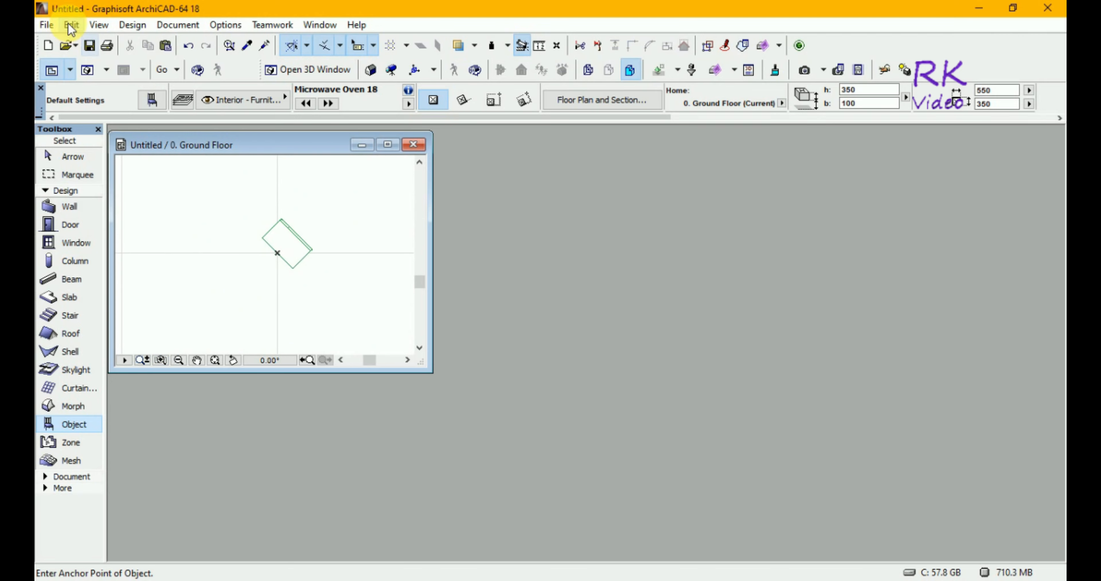
Step: Create a new library object and open its 3D script, with its editor window placed beside the floor plan window
click(44, 26)
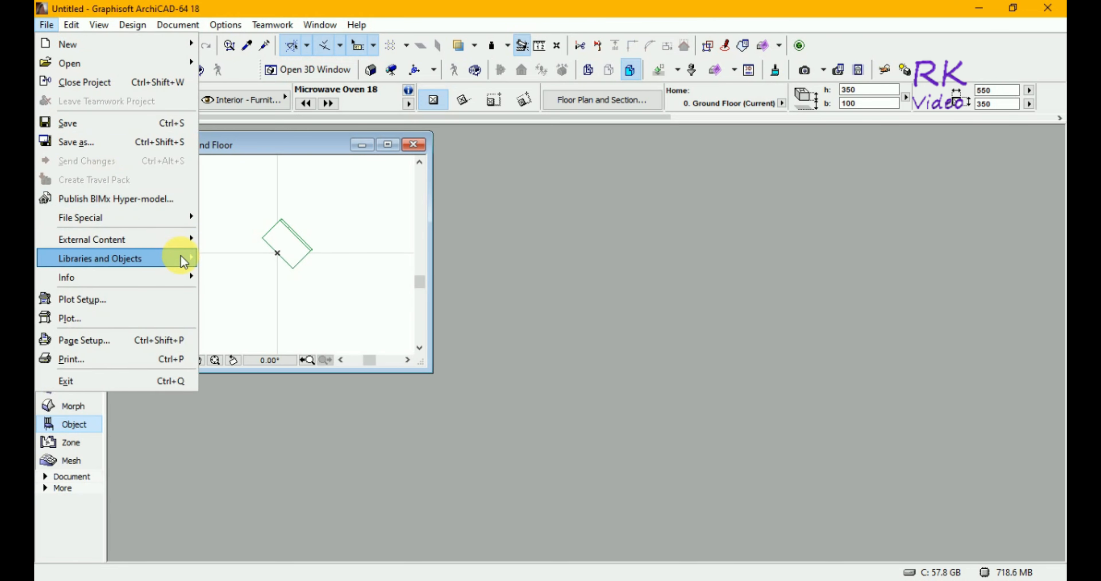
mouse_move(181, 256)
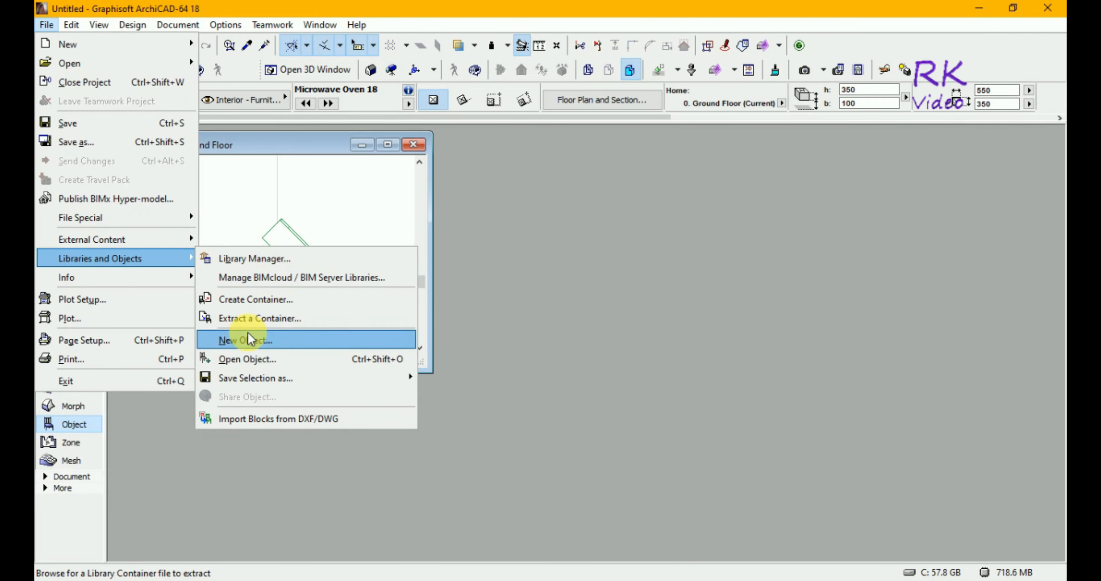
click(246, 340)
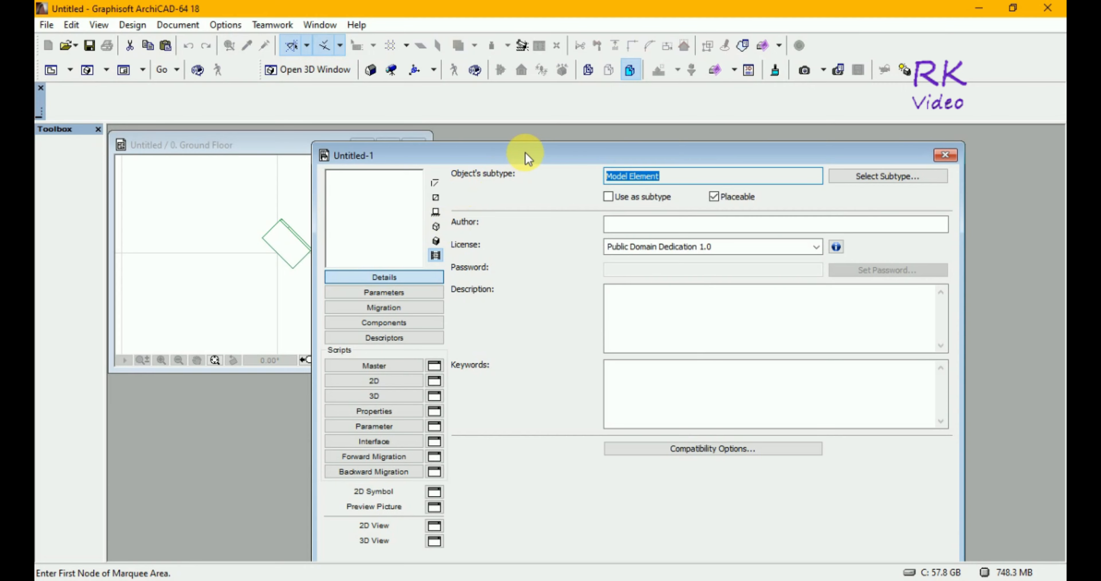
drag(527, 158, 658, 146)
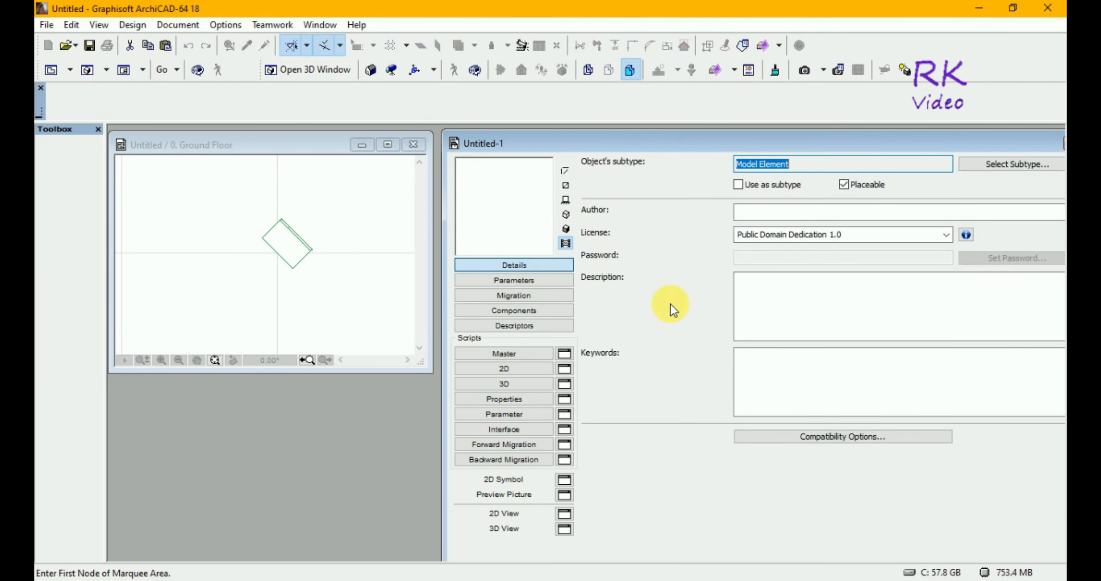
click(526, 383)
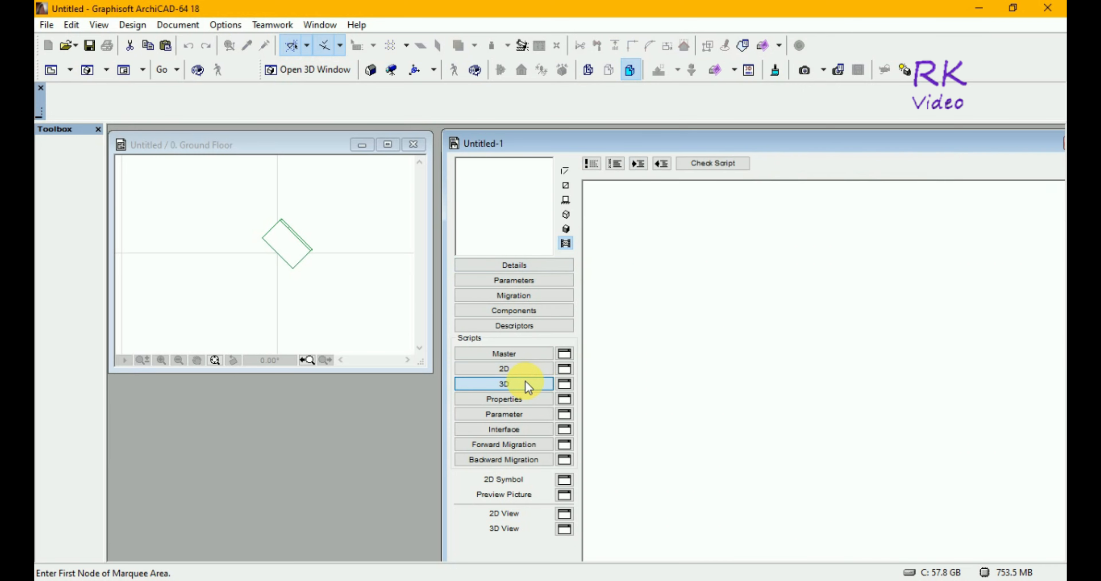